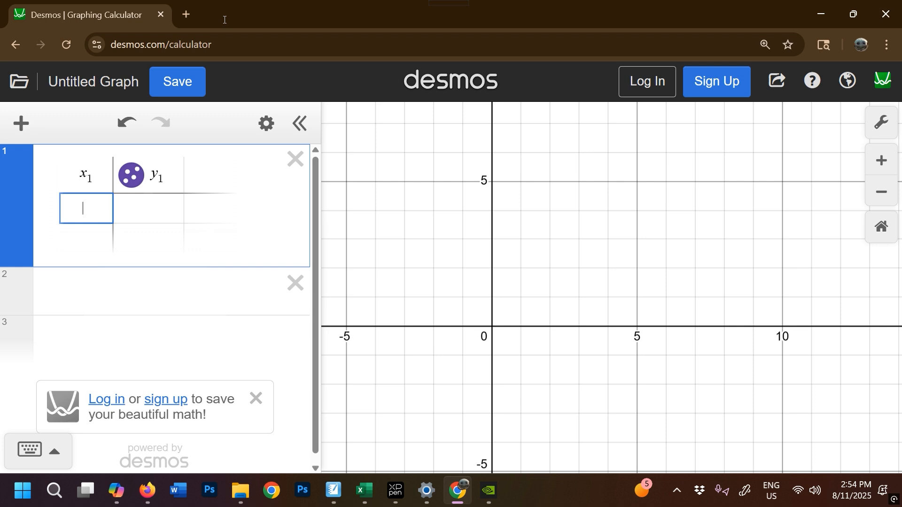
- Enter 78, 79, 74, 81 and 85 in the first five rows of the table's x₁ column
type("78")
key("Return")
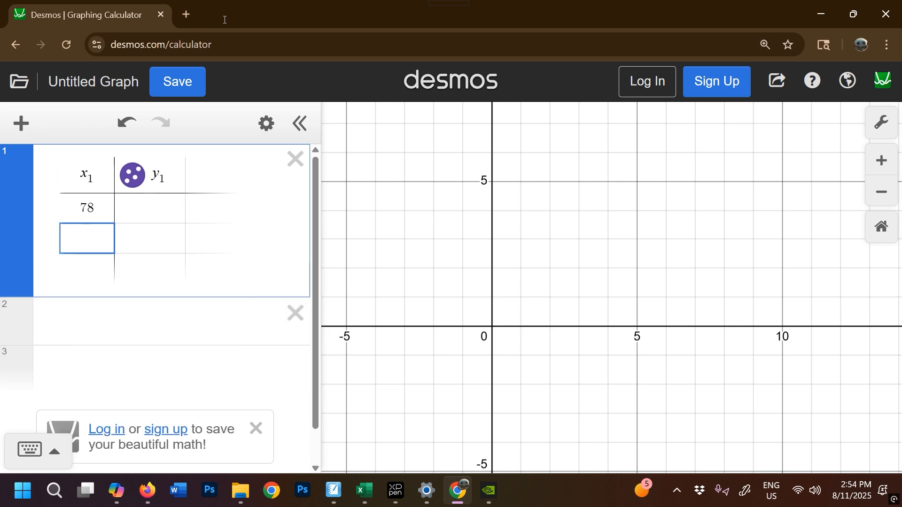
type("79")
key("Return")
type("7")
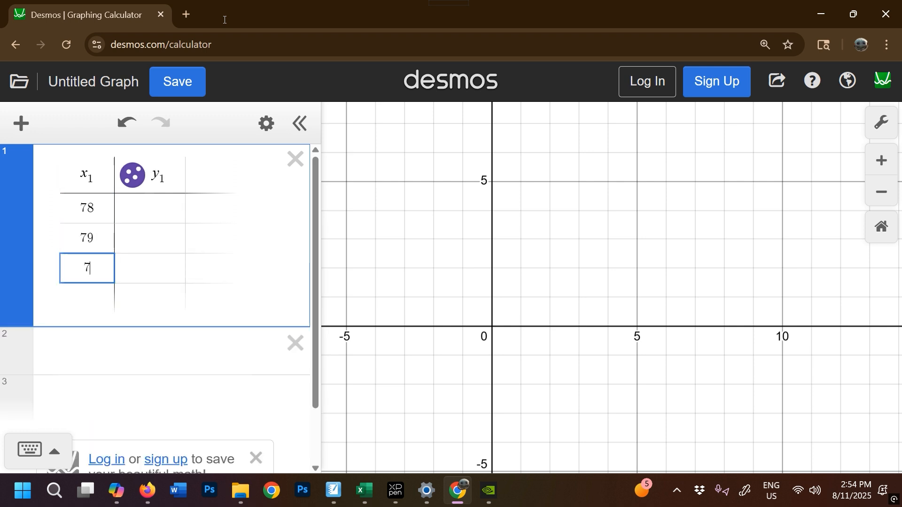
type("4")
key("Return")
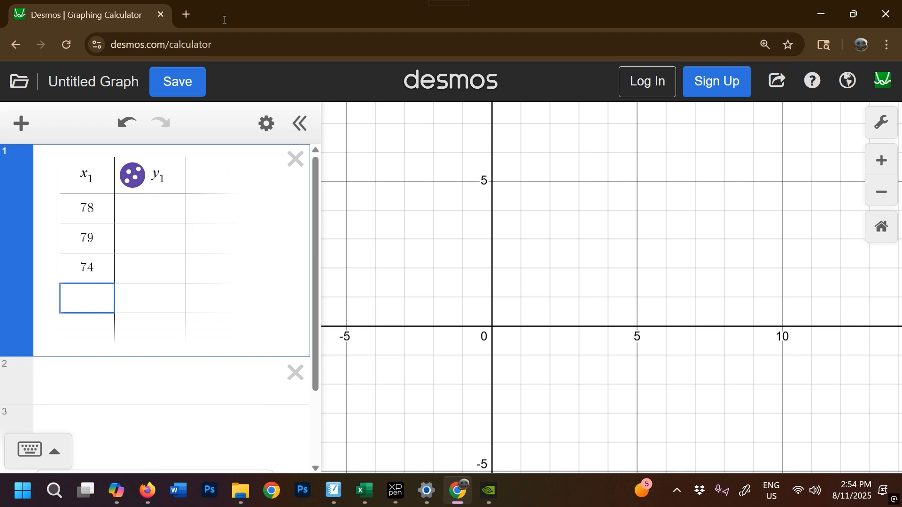
type("81")
key("Return")
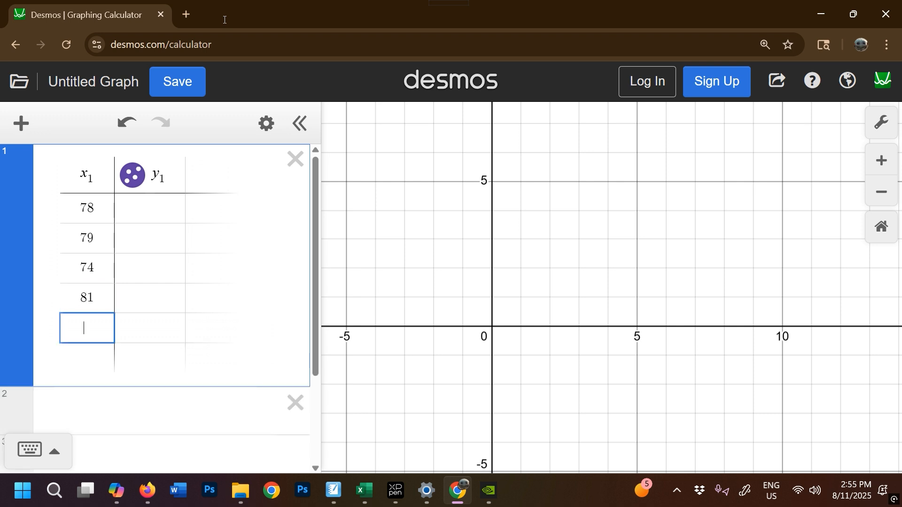
type("85")
key("Return")
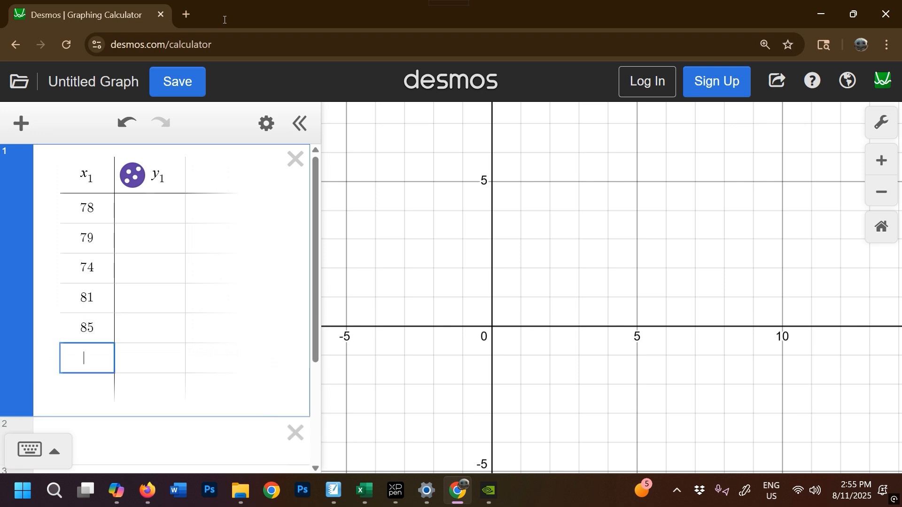
- Add 82, 70, 76, 79 and 78 as the next five values in the x₁ column
type("82")
key("Return")
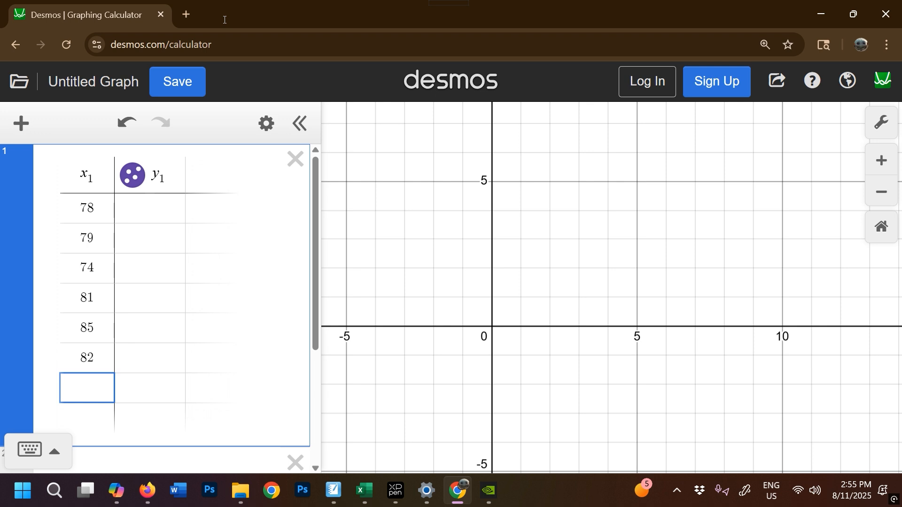
type("70")
key("Return")
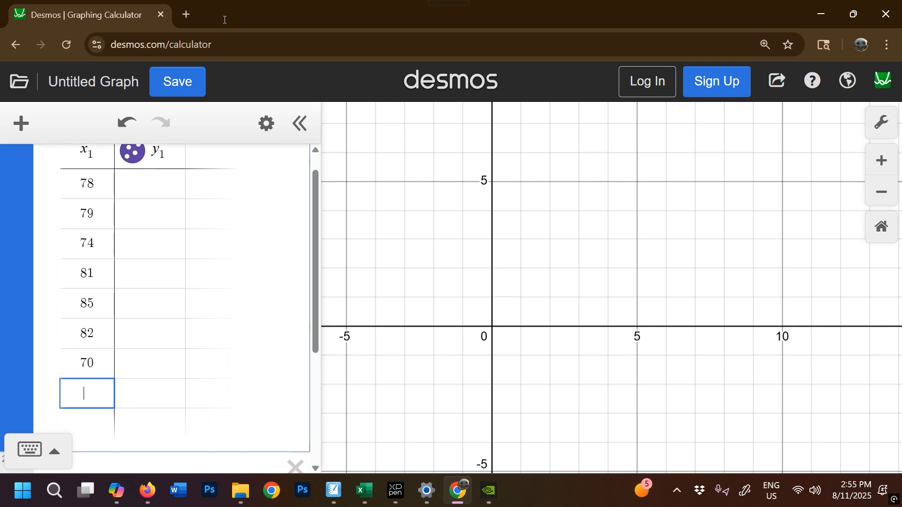
type("76")
key("Return")
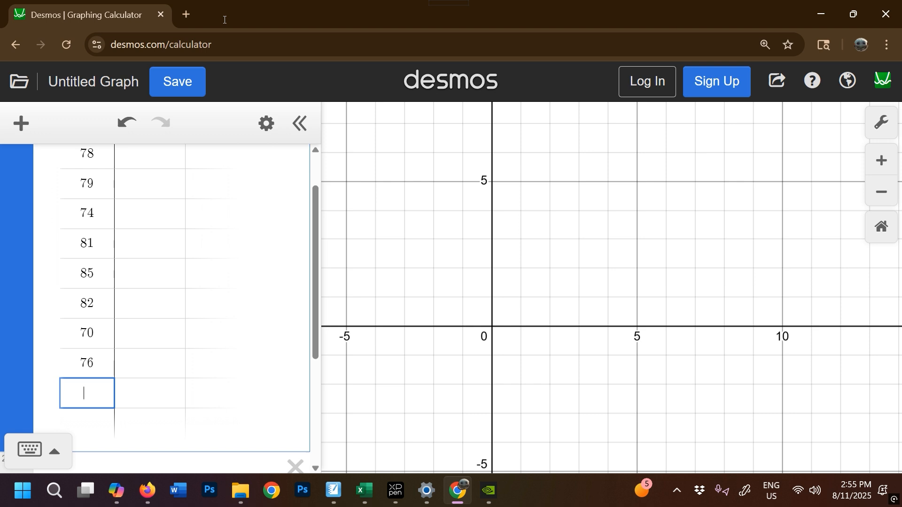
type("79")
key("Return")
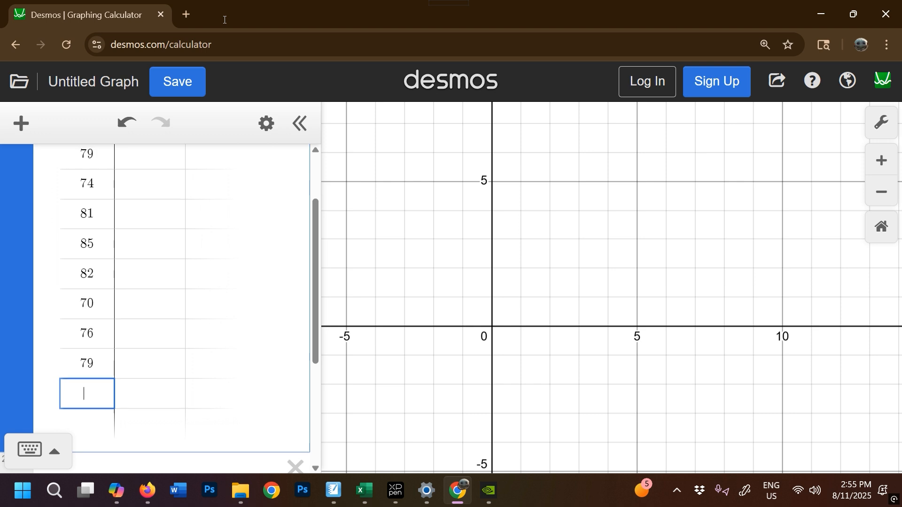
type("78")
key("Return")
- Continue the x₁ column with the values 82, 81, 79, 83 and 82
type("8")
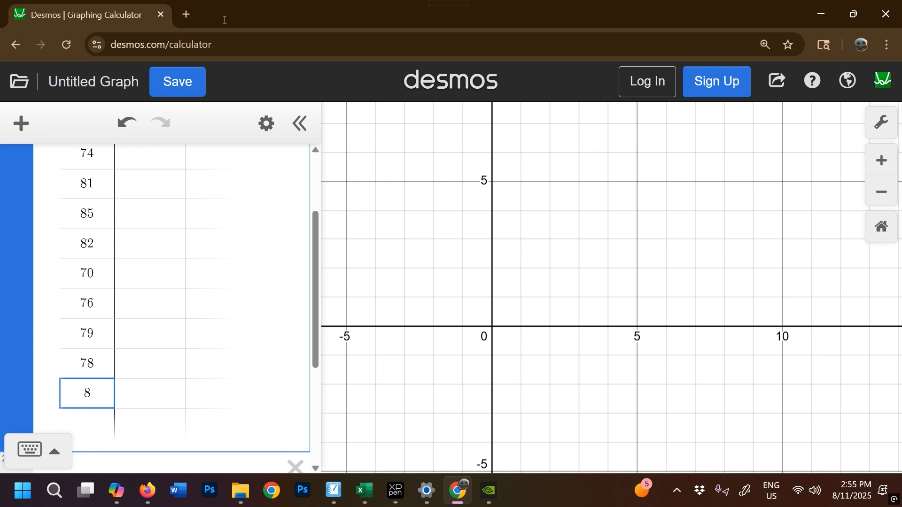
type("2")
key("Return")
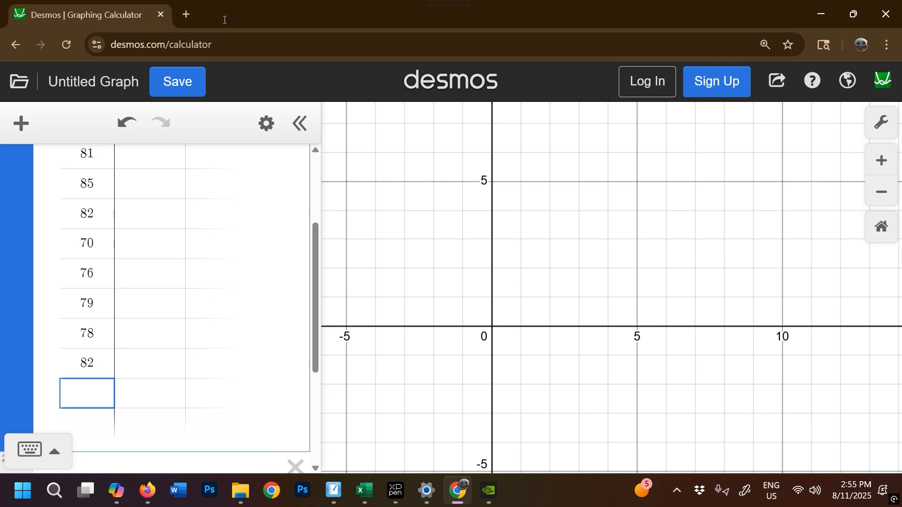
type("81")
key("Return")
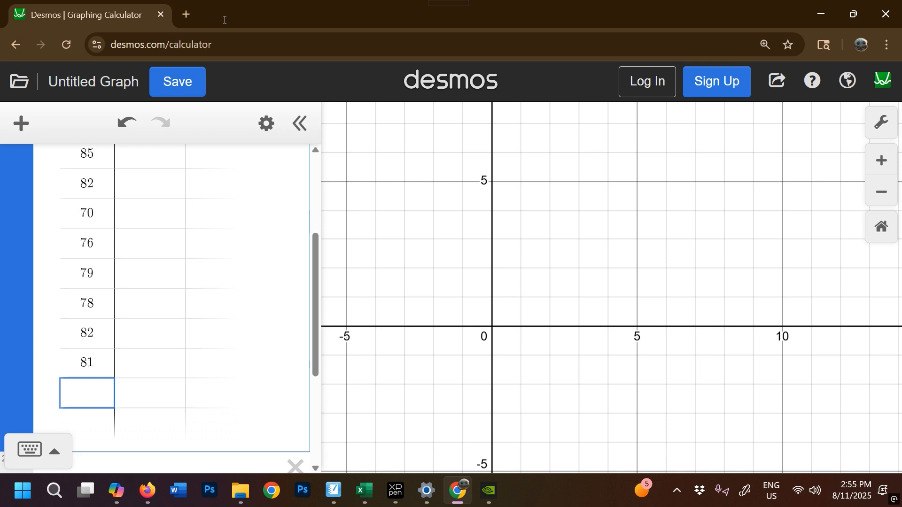
type("79")
key("Return")
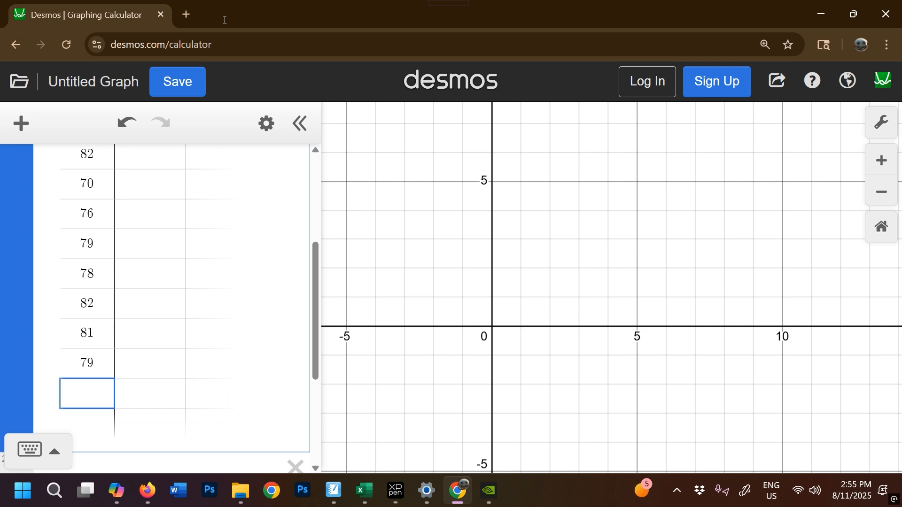
type("83")
key("Return")
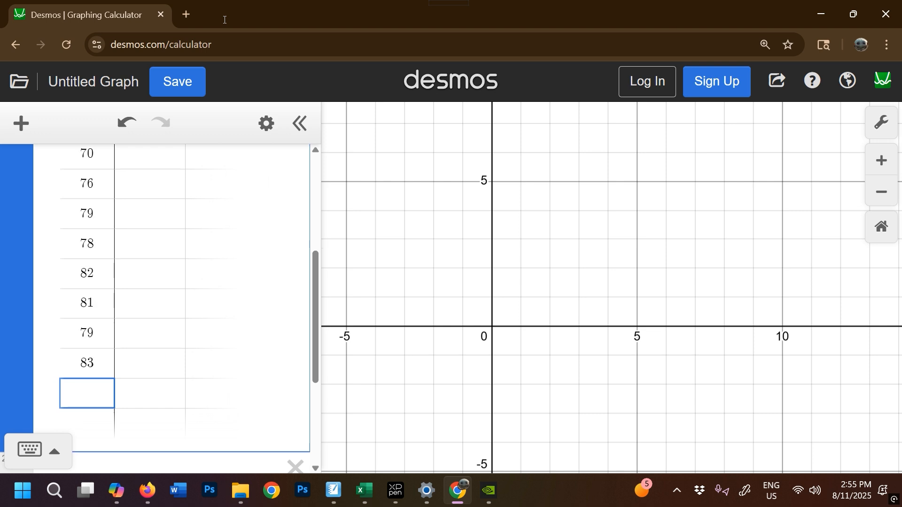
type("82")
key("Return")
- Append 78, 83 and 79 to the x₁ column in the next three rows
type("78")
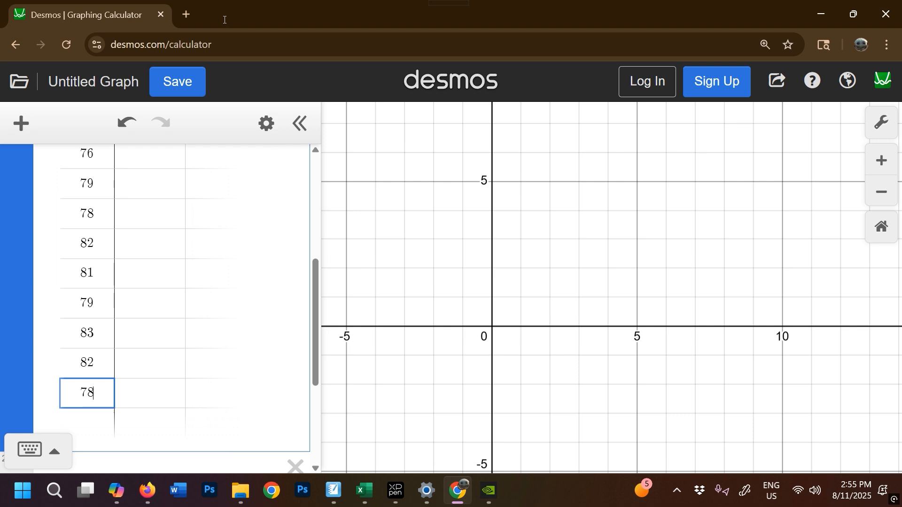
key("Return")
type("8")
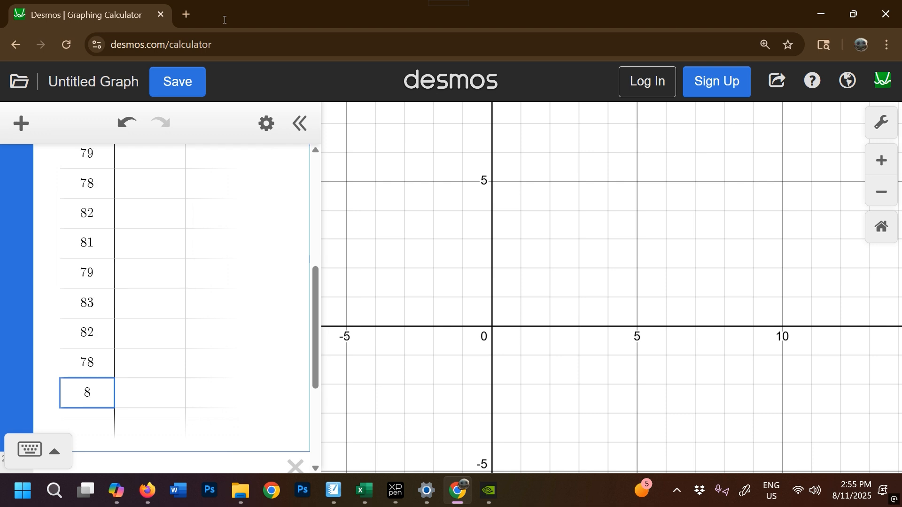
type("3")
key("Return")
type("7")
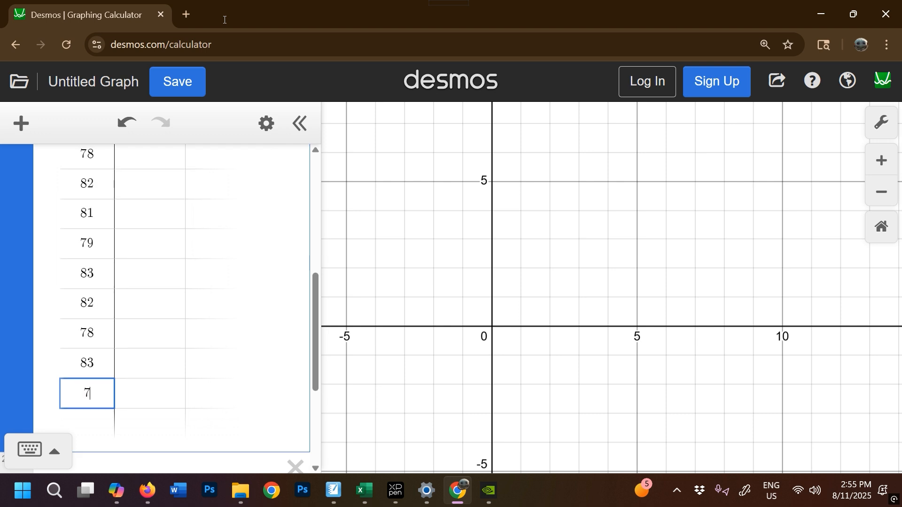
type("9")
key("Return")
- Complete the x₁ data column with the last three values 81, 83 and 80
type("8")
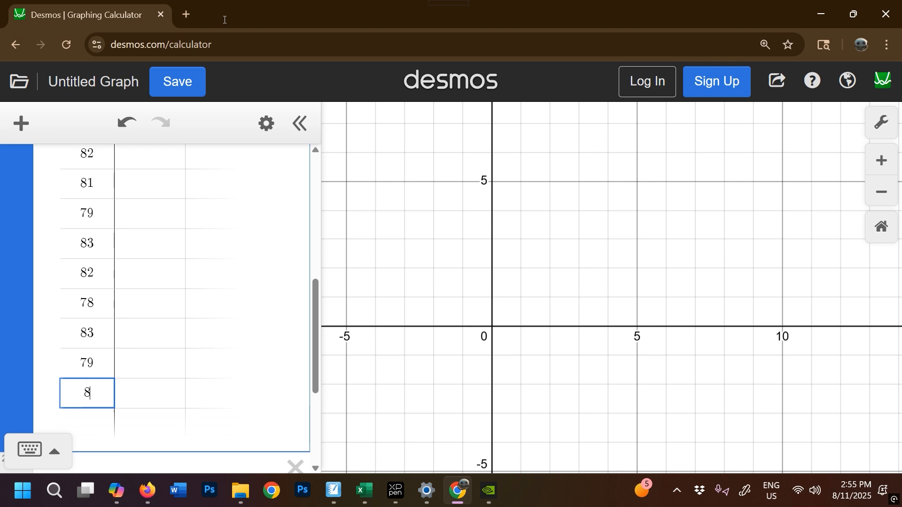
type("1")
key("Return")
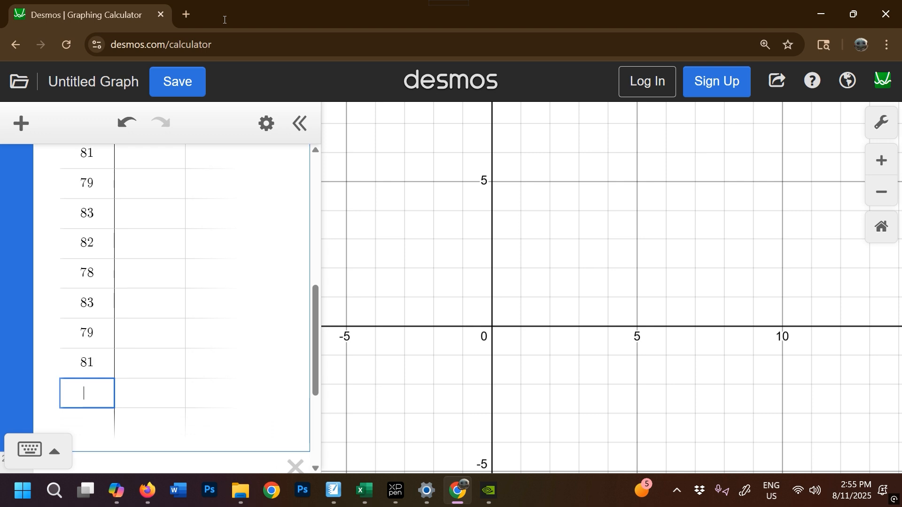
type("83")
key("Return")
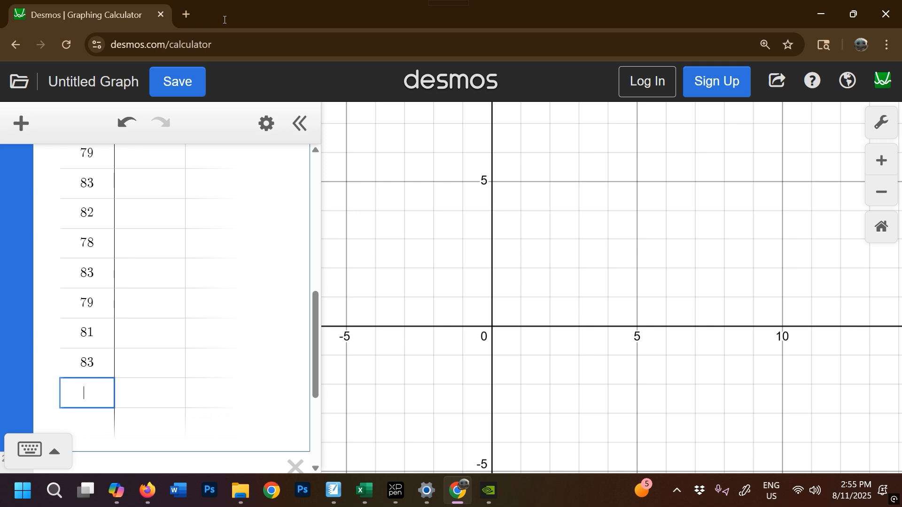
type("80")
key("Return")
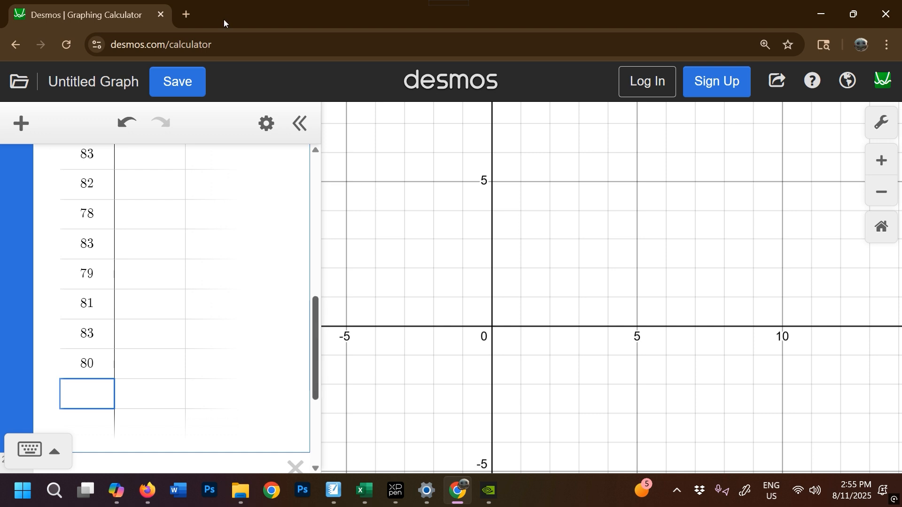
scroll(183, 305, "up", 7)
left_click_drag(315, 277, 316, 206)
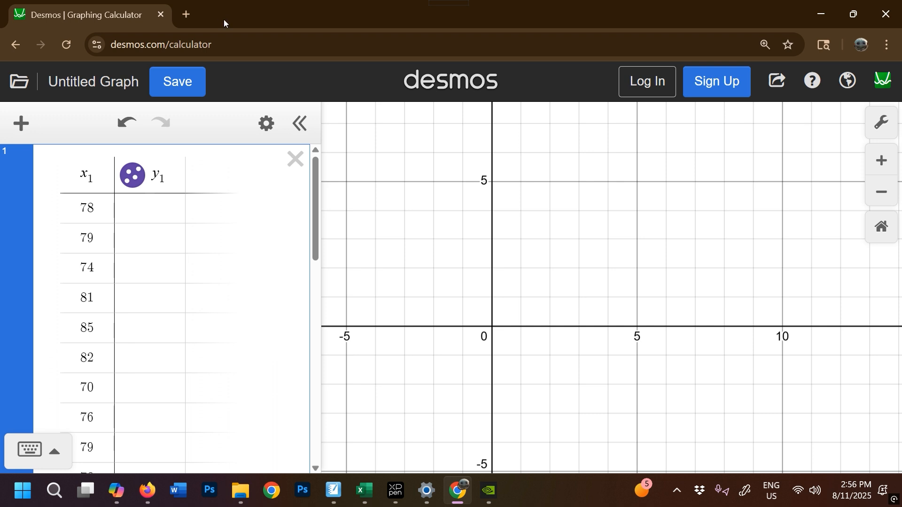
left_click_drag(321, 197, 308, 205)
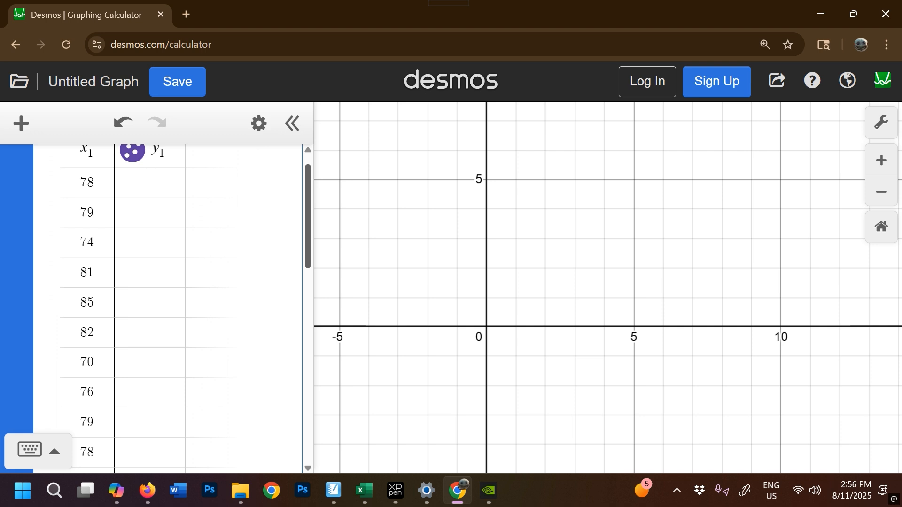
left_click_drag(307, 205, 307, 364)
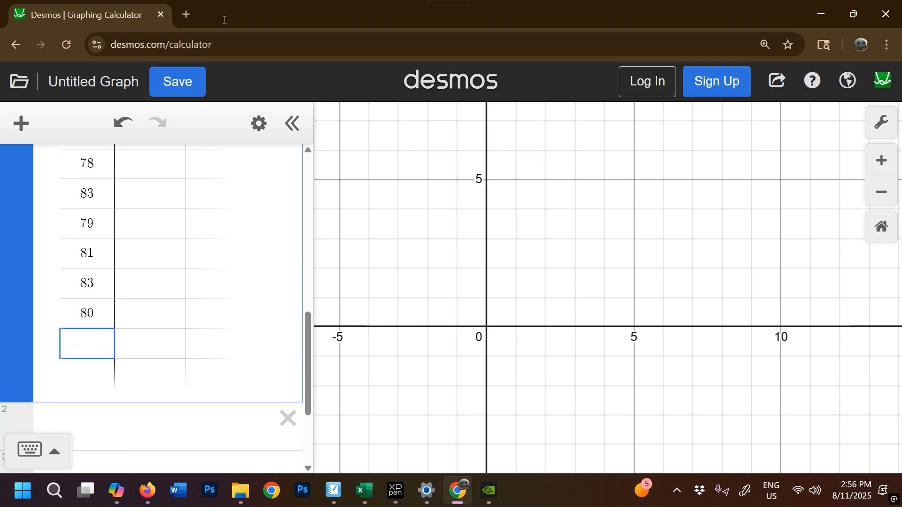
- Insert the dotplot visualization function into the empty second expression line and hide the on-screen keypad
left_click(155, 425)
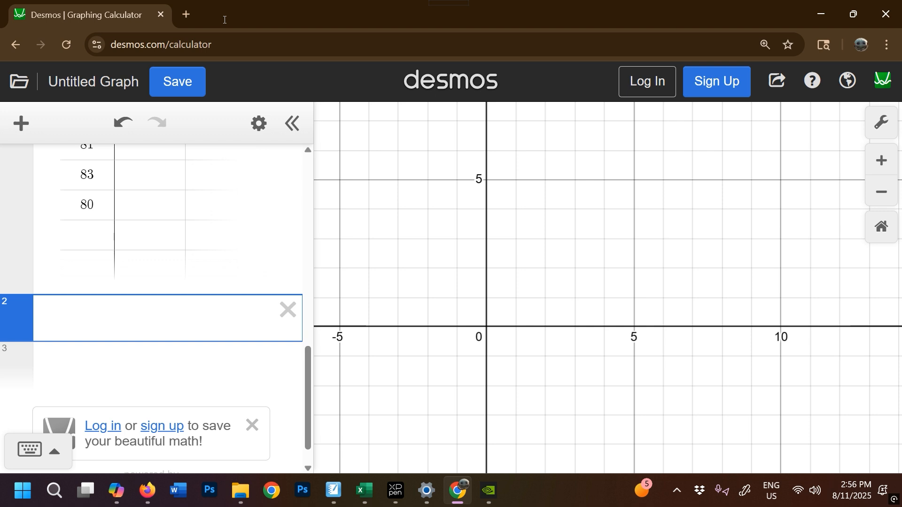
left_click(38, 451)
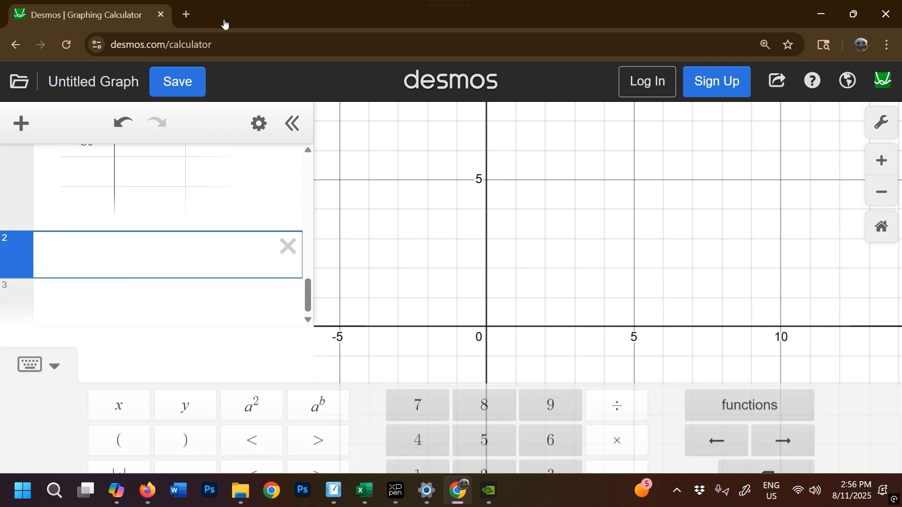
left_click(750, 347)
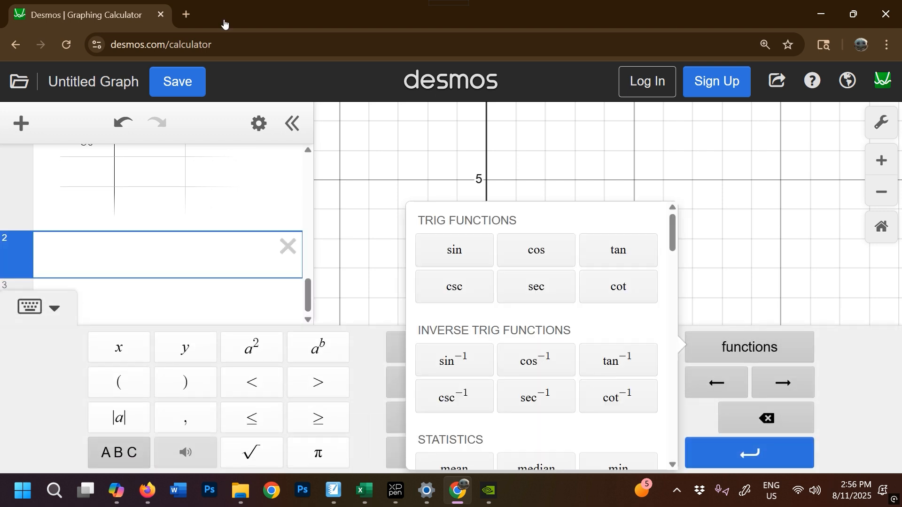
scroll(540, 336, "down", 5)
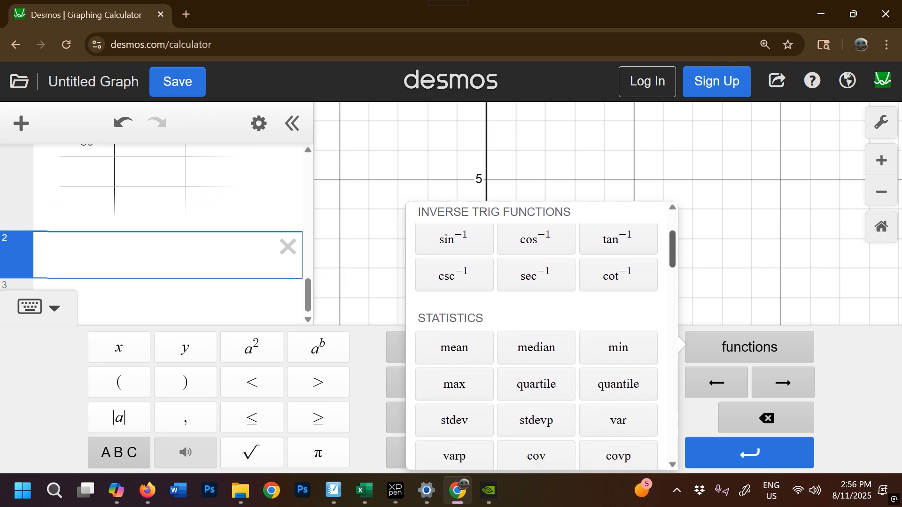
scroll(540, 336, "down", 2)
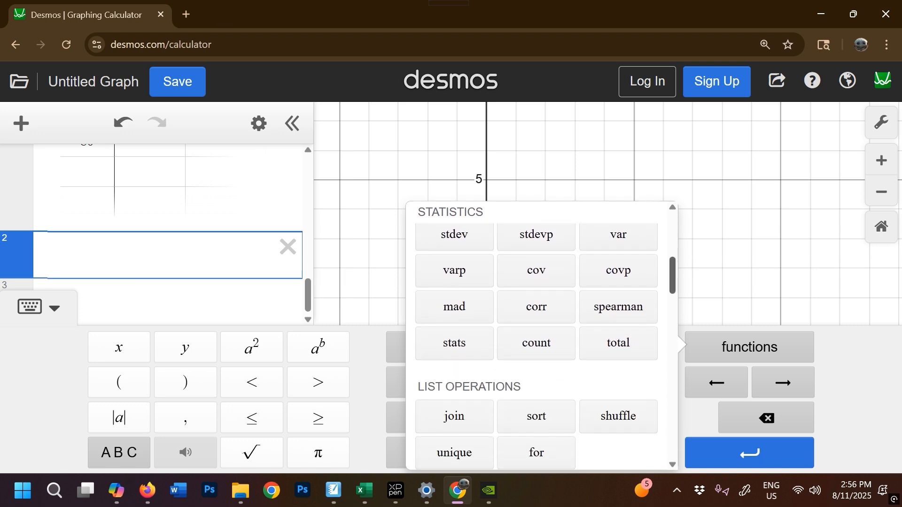
scroll(541, 336, "down", 3)
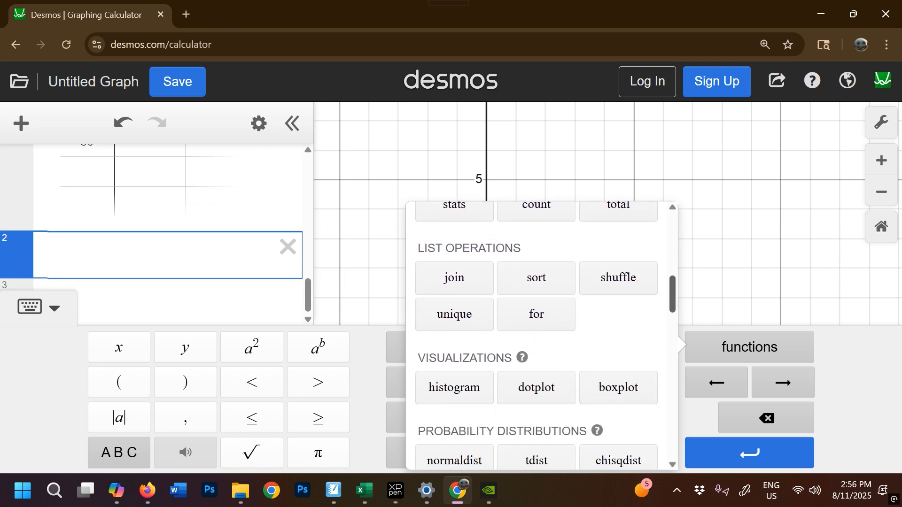
scroll(540, 336, "down", 2)
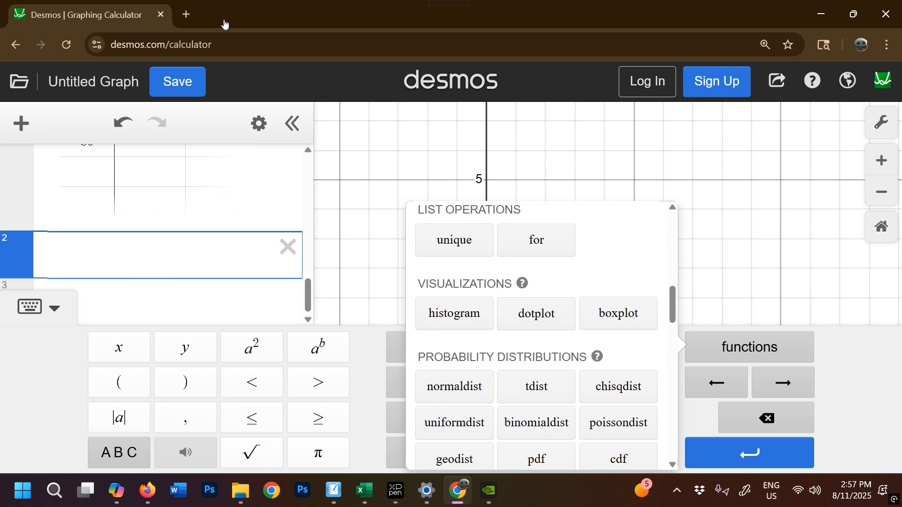
left_click(536, 314)
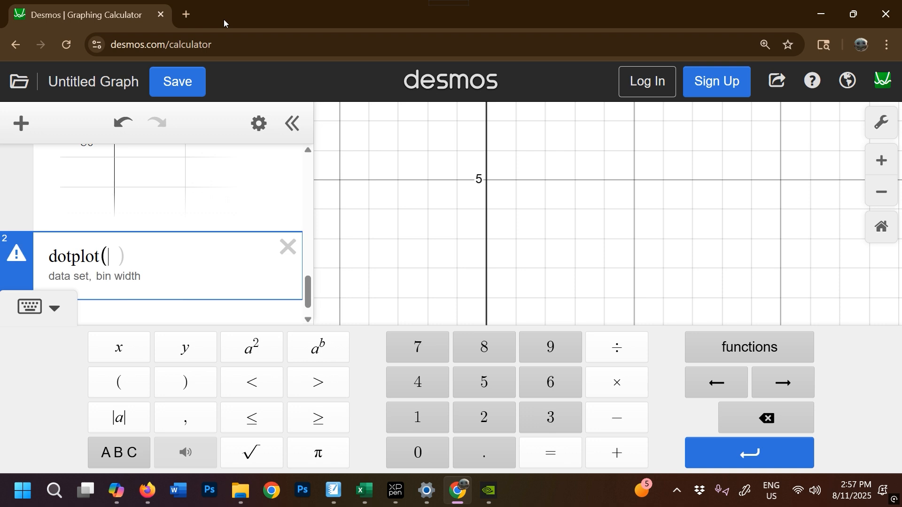
left_click(38, 308)
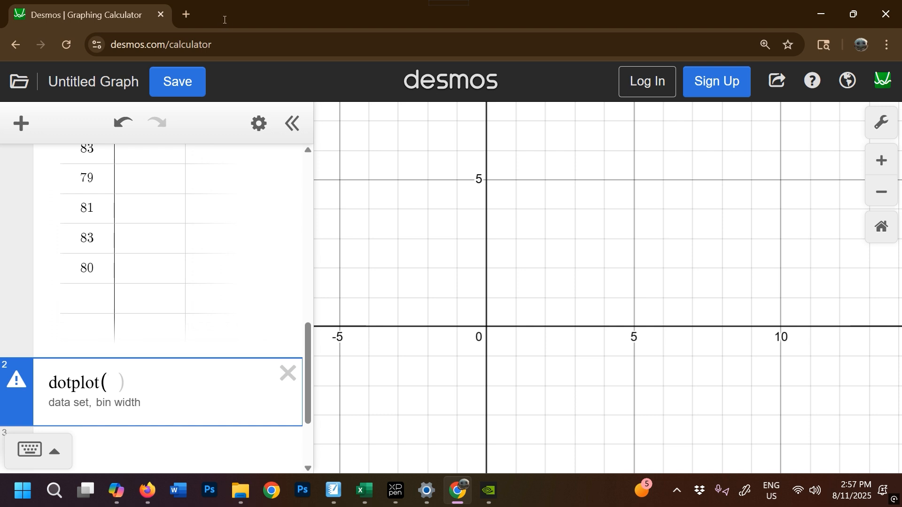
- Clear the dotplot function from the second expression line, leaving the line empty for a new entry
key("Home")
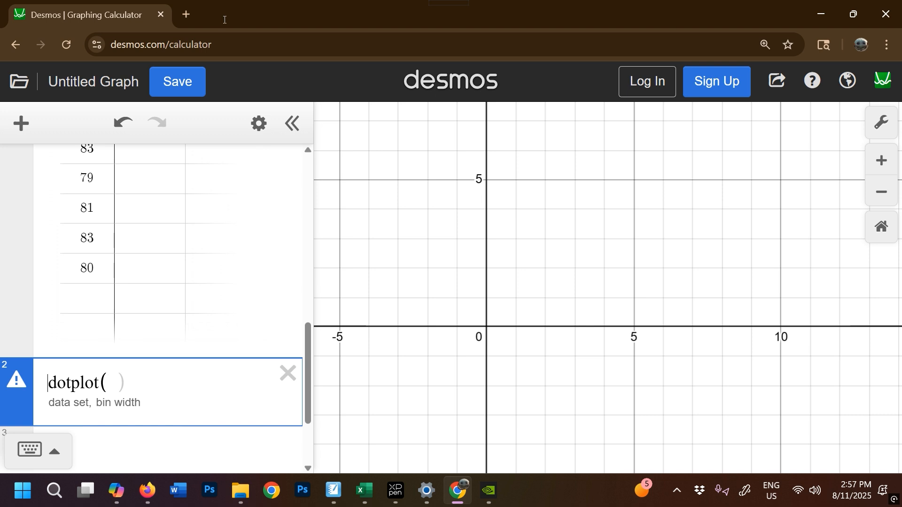
left_click(66, 382)
left_click(108, 383)
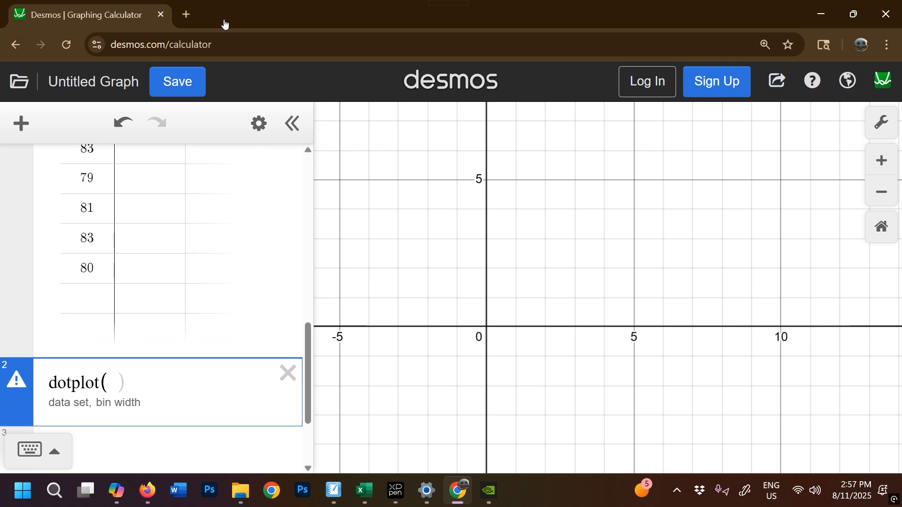
left_click(288, 374)
left_click(112, 381)
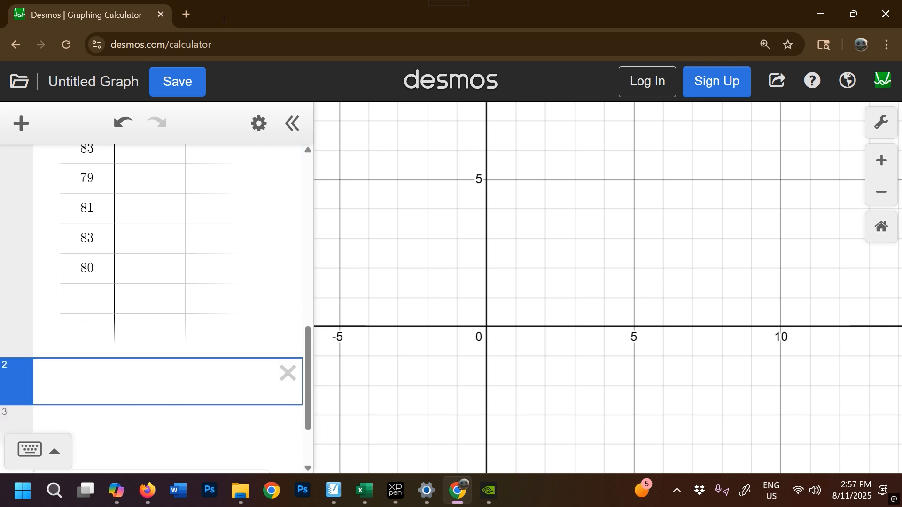
- Enter the function name dotplot with an opening parenthesis in the empty second expression line
type("do")
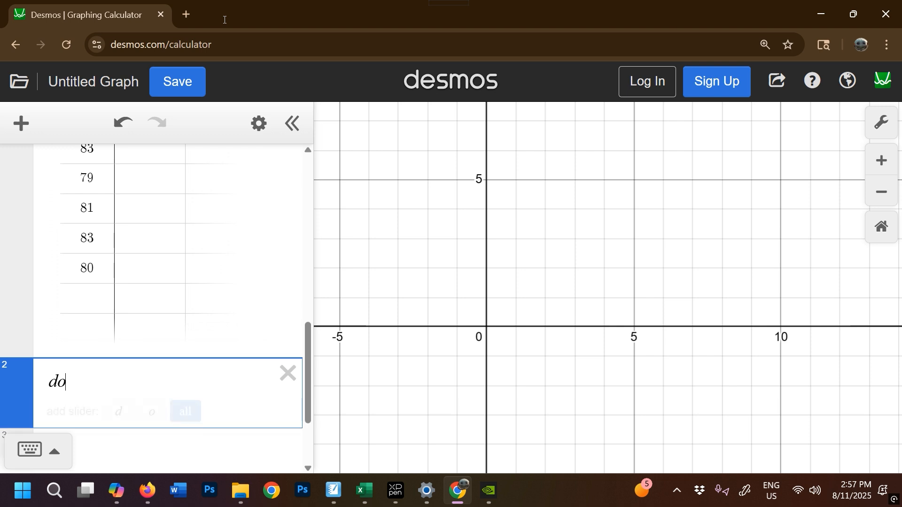
type("tplot")
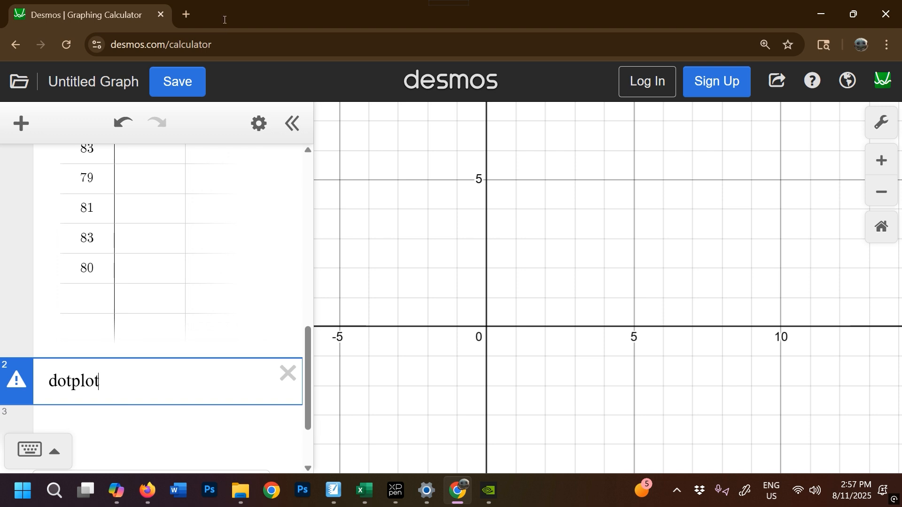
key("BackSpace")
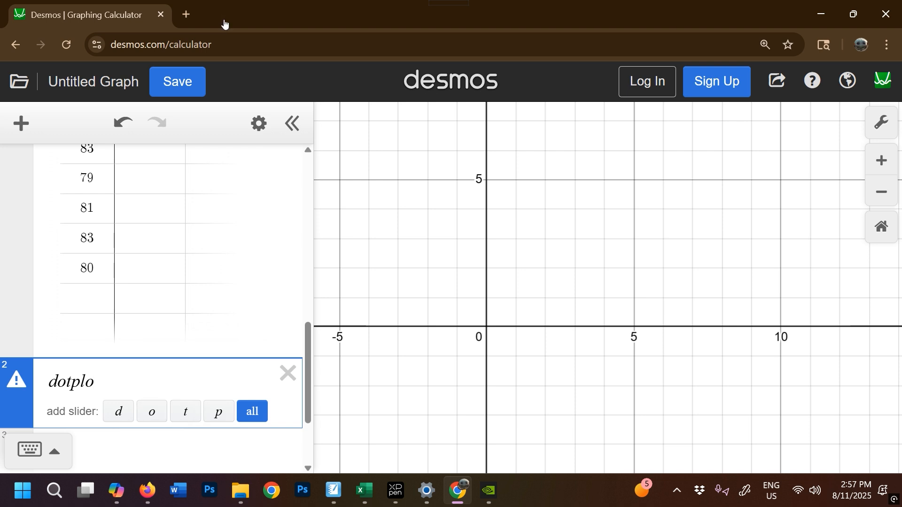
type("t")
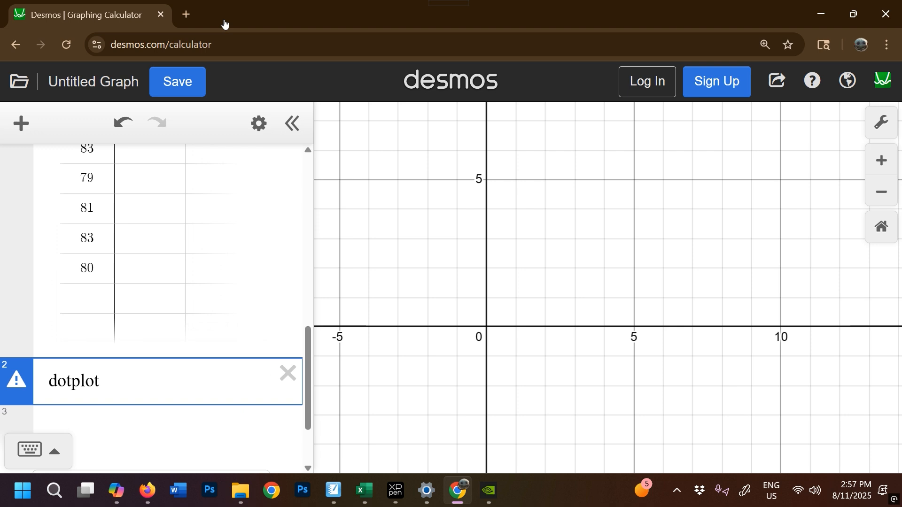
type("(")
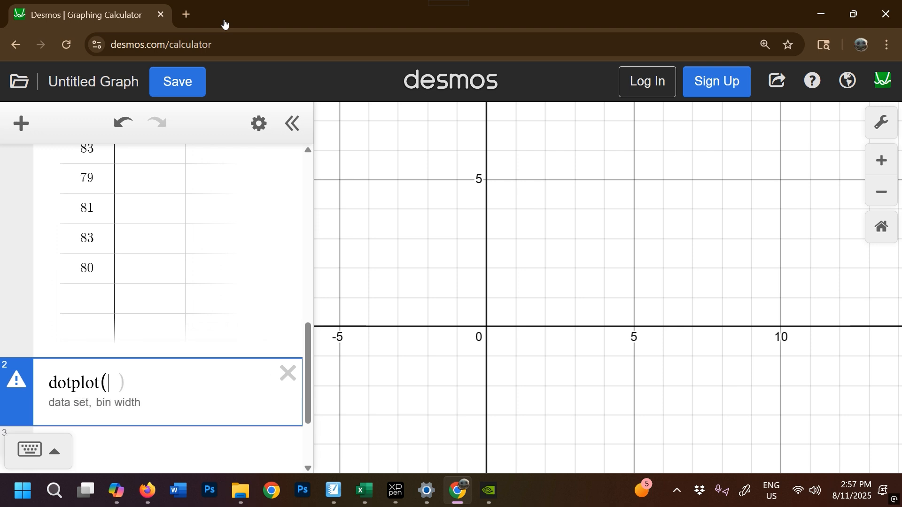
- Supply x₁ as the dotplot's data set and fit the graph view to the plot with Zoom Fit
left_click_drag(308, 373, 308, 400)
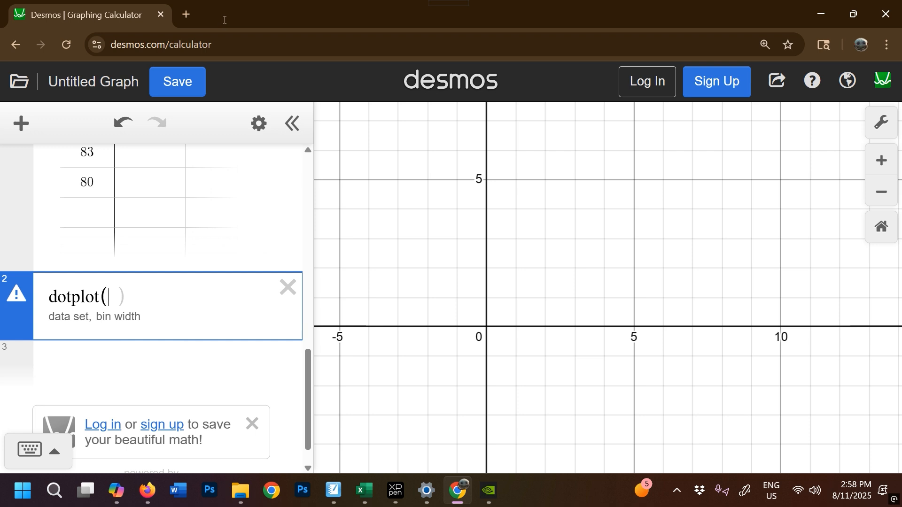
type("x")
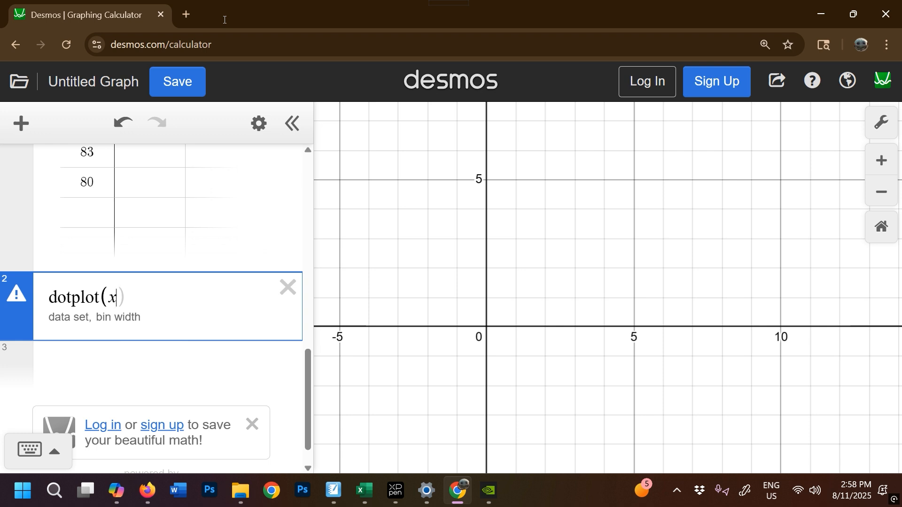
type("1")
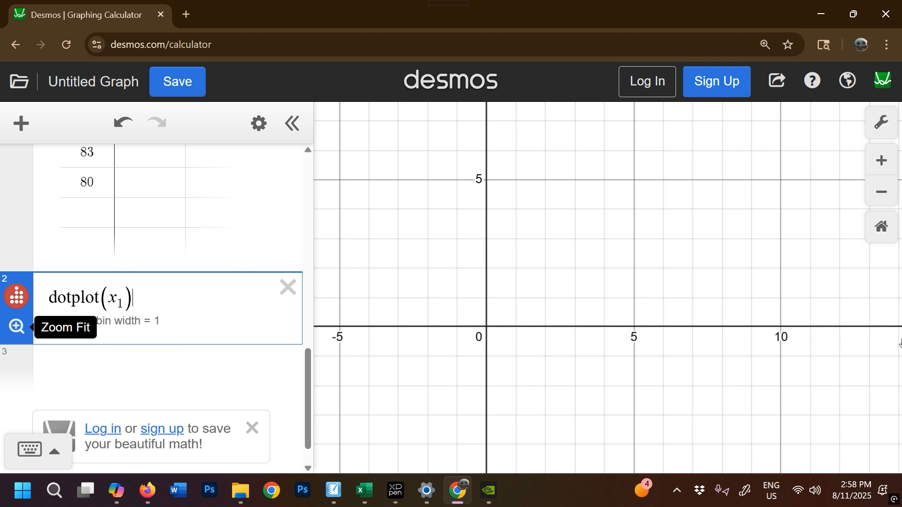
left_click(17, 326)
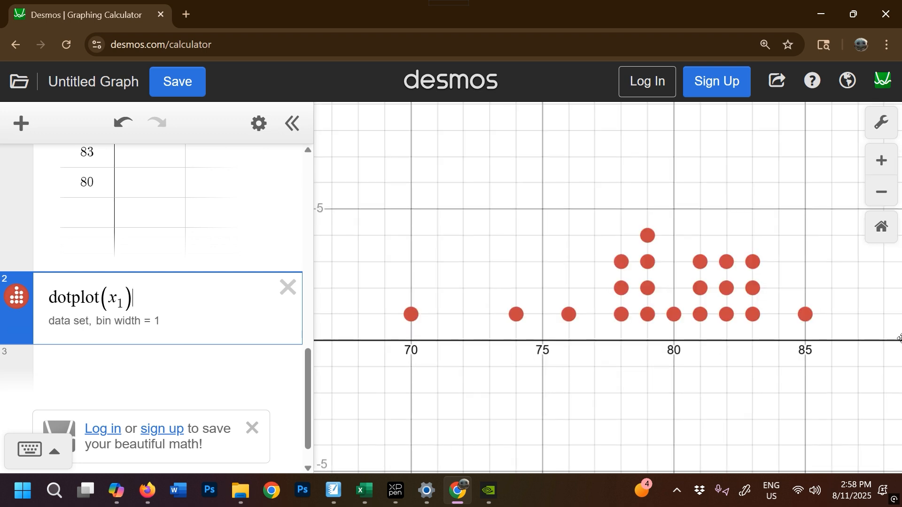